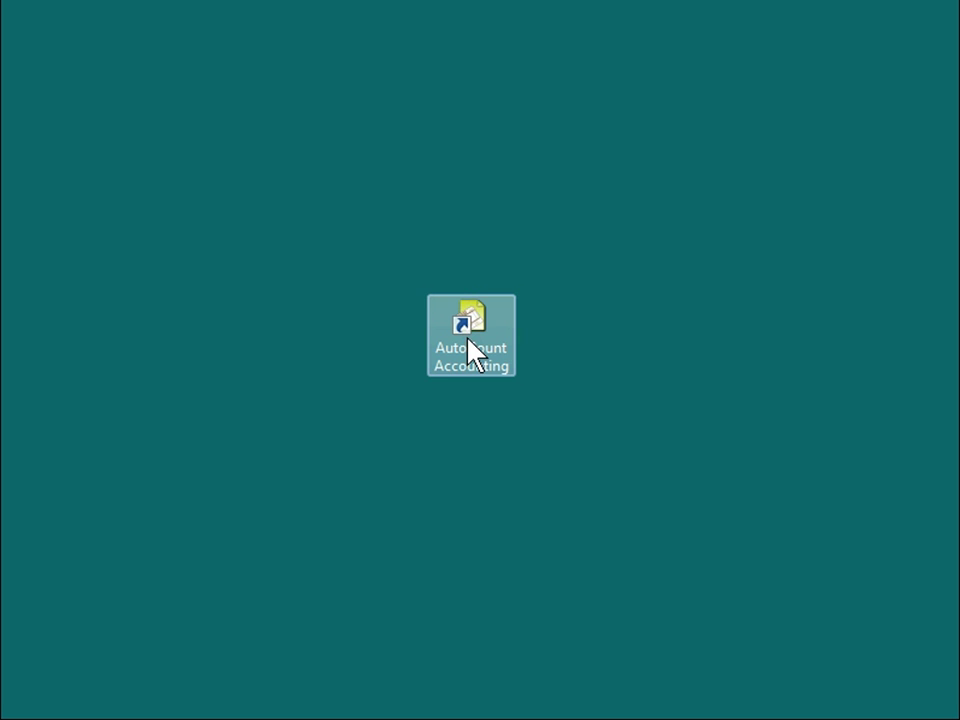
Launch AutoCount Accounting, log in to AAA SDN BHD with the password, and open Manage Account Book.
{"action": "double_click", "coordinate": [467, 340]}
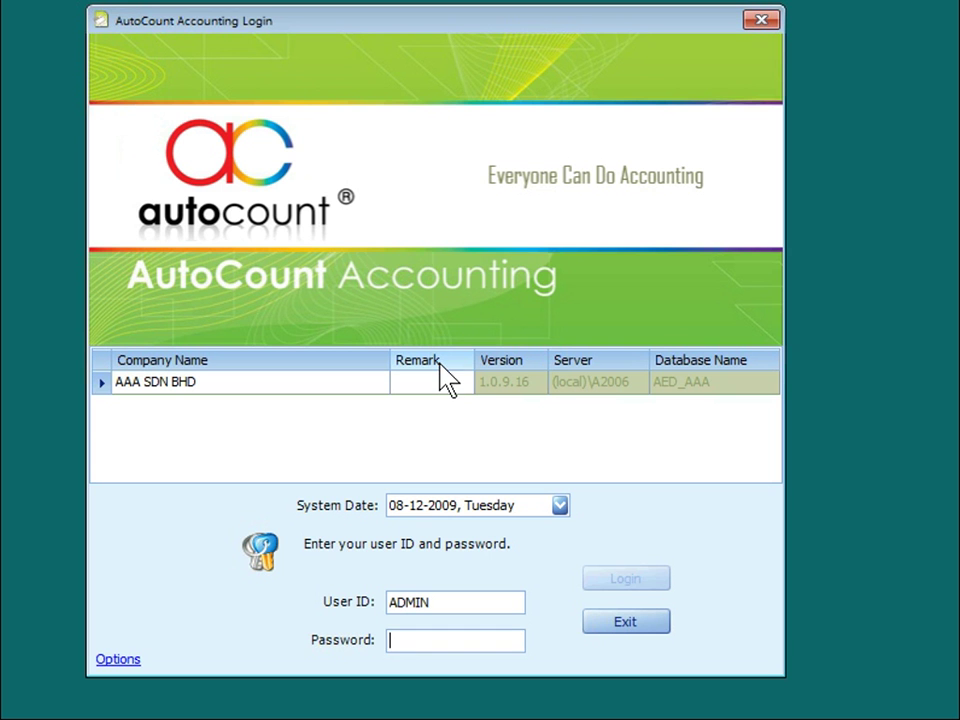
{"action": "type", "text": "ADMIN"}
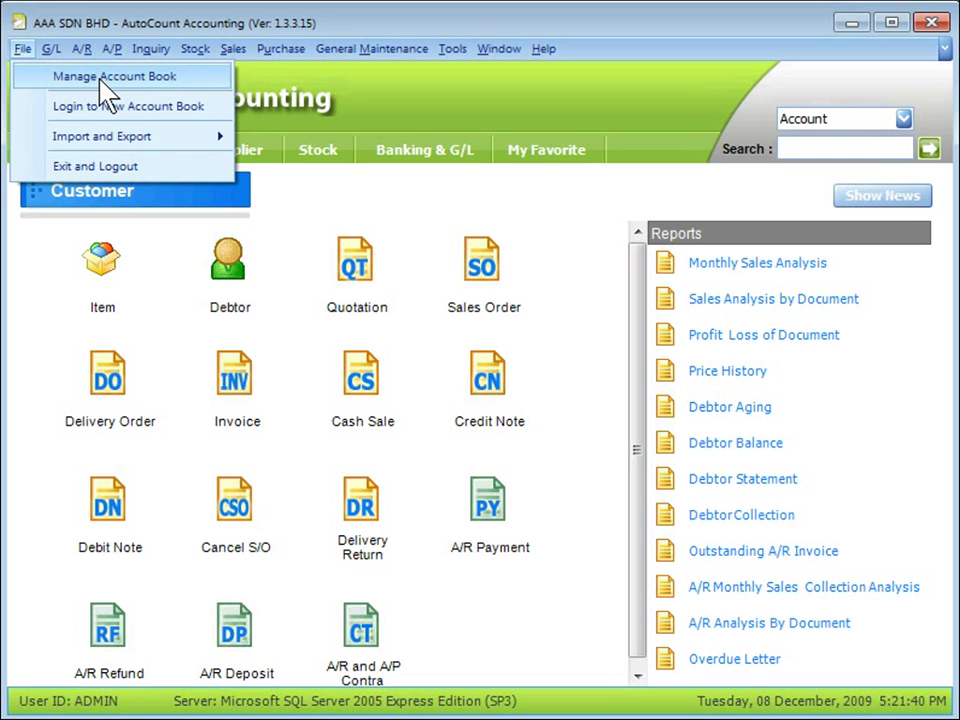
{"action": "left_click", "coordinate": [100, 84]}
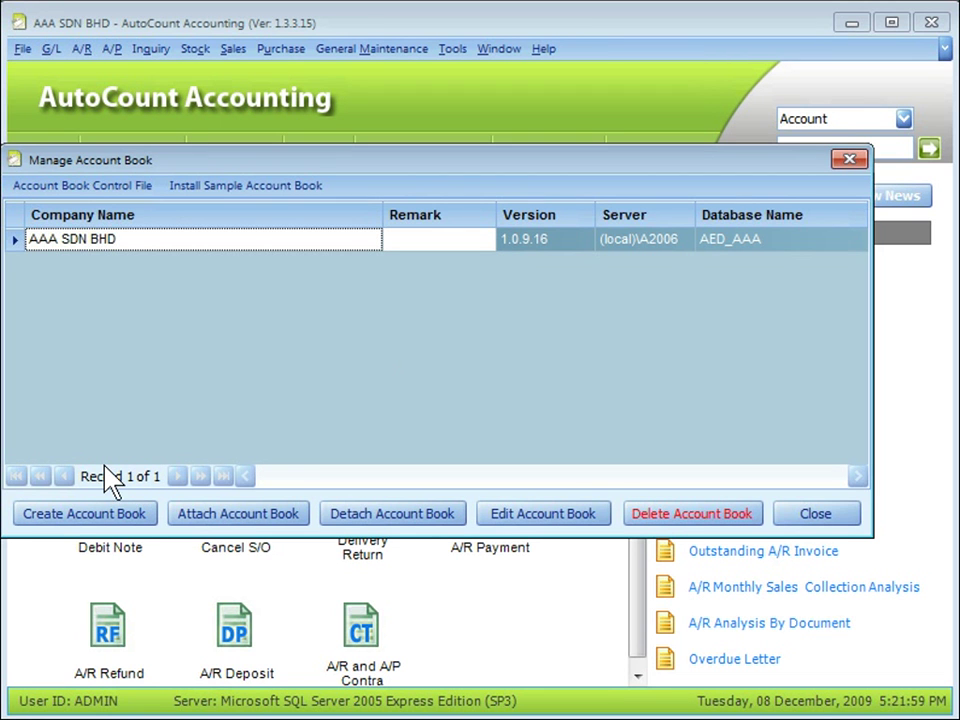
Create the BBB SDN BHD account book (database AED_BBB), keeping the wizard's default settings.
{"action": "left_click", "coordinate": [73, 525]}
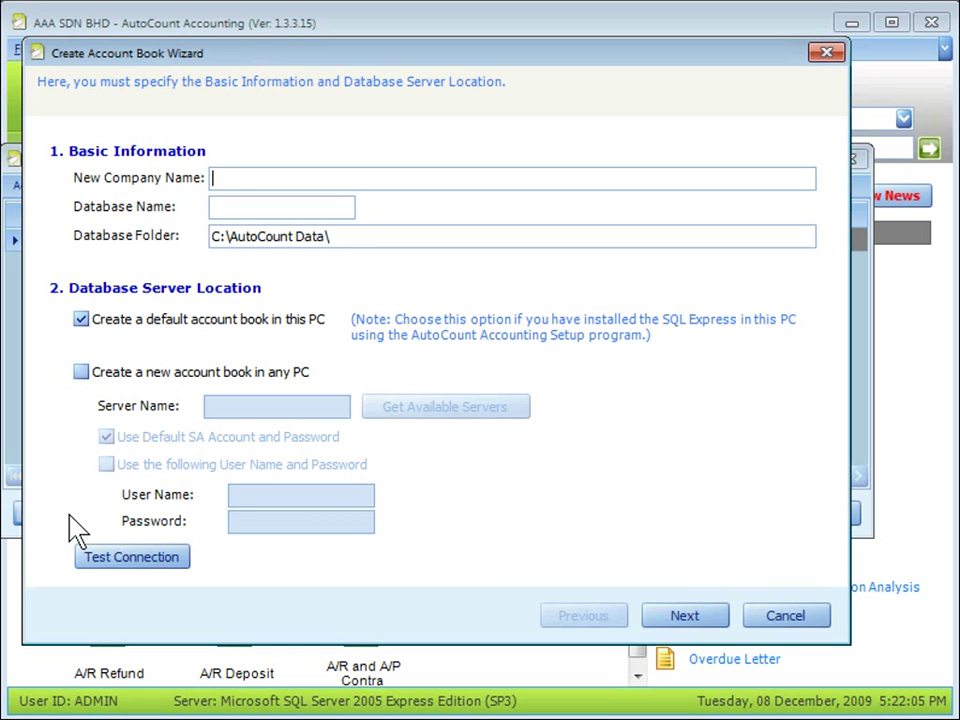
{"action": "type", "text": "BBB SDN BHD"}
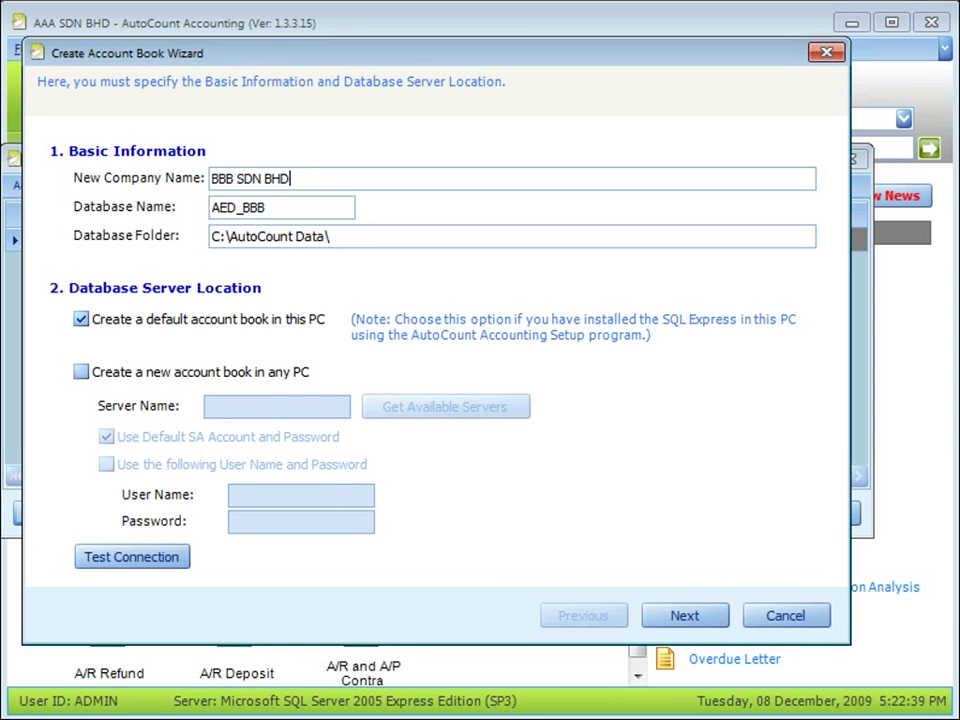
{"action": "left_click", "coordinate": [689, 620]}
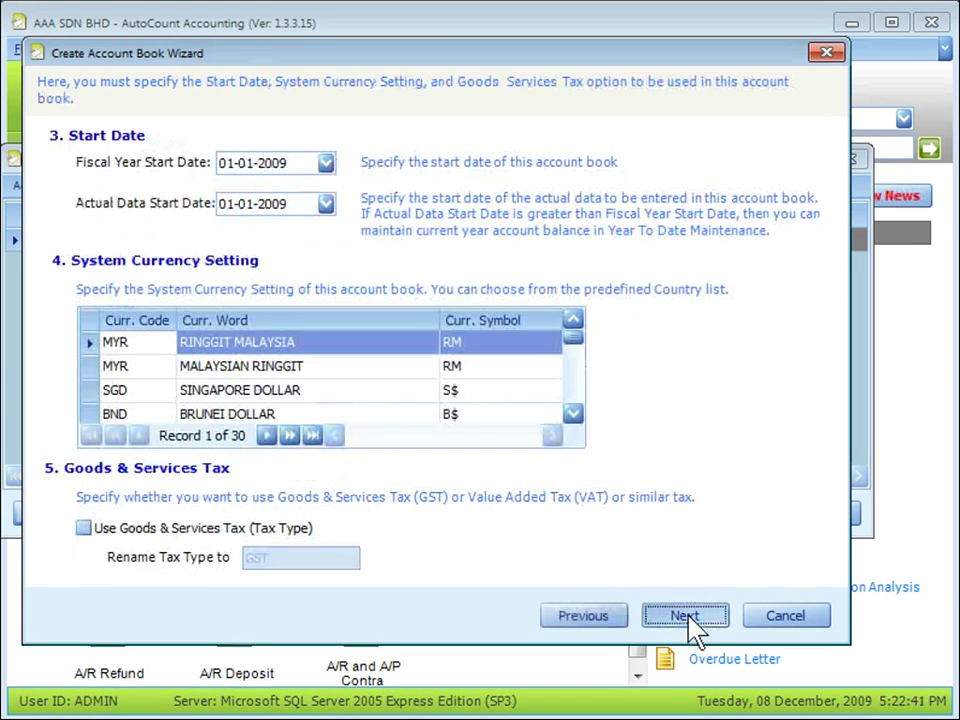
{"action": "left_click", "coordinate": [686, 616]}
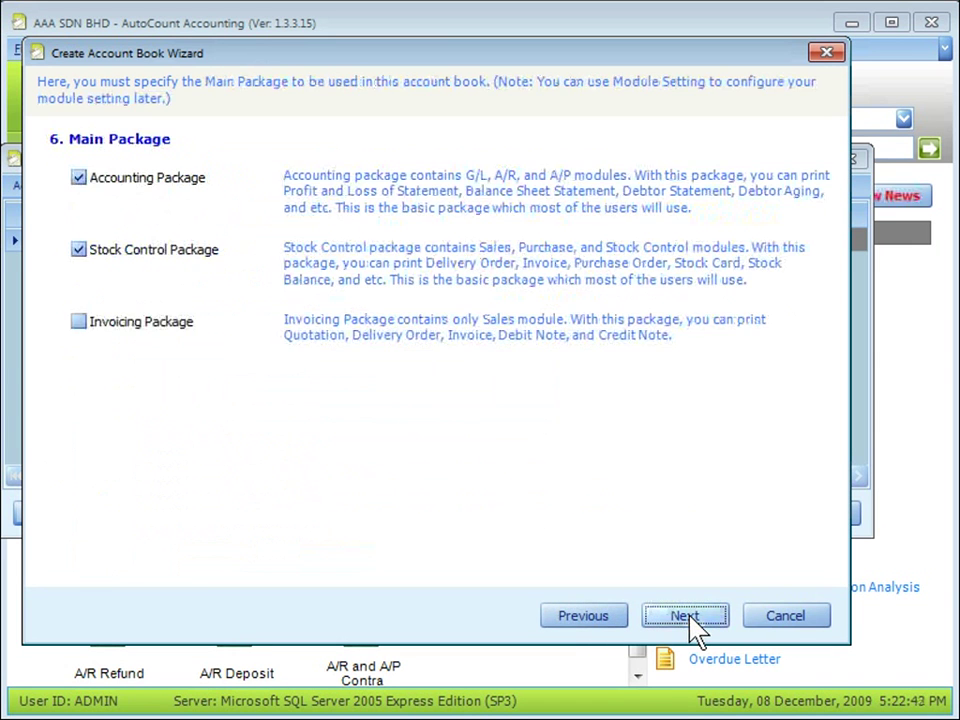
{"action": "left_click", "coordinate": [686, 616]}
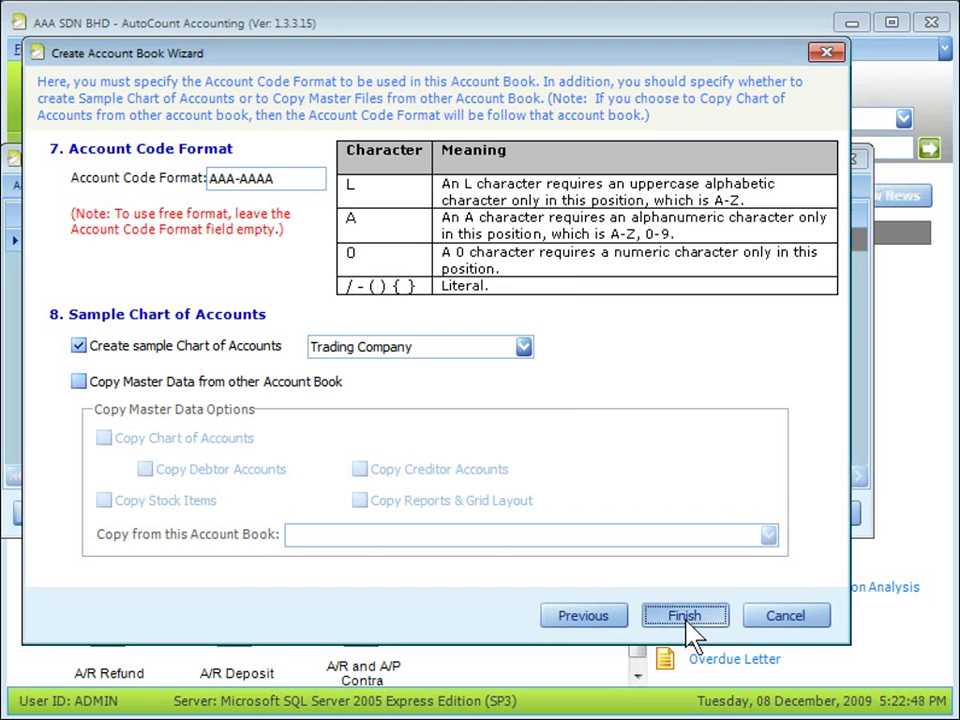
{"action": "left_click", "coordinate": [686, 616]}
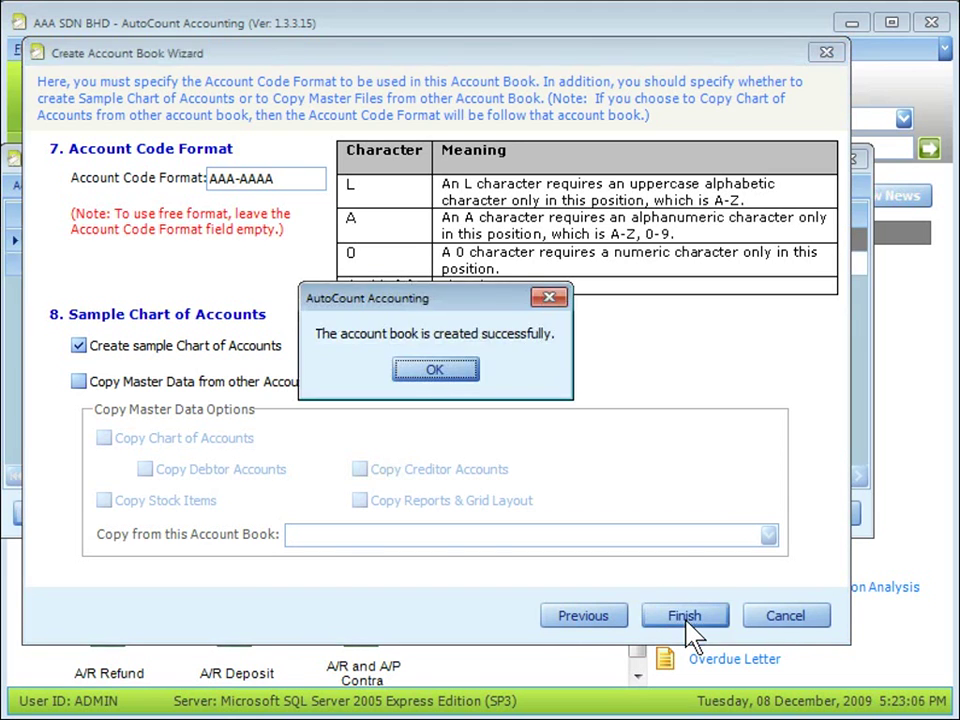
{"action": "left_click", "coordinate": [435, 368]}
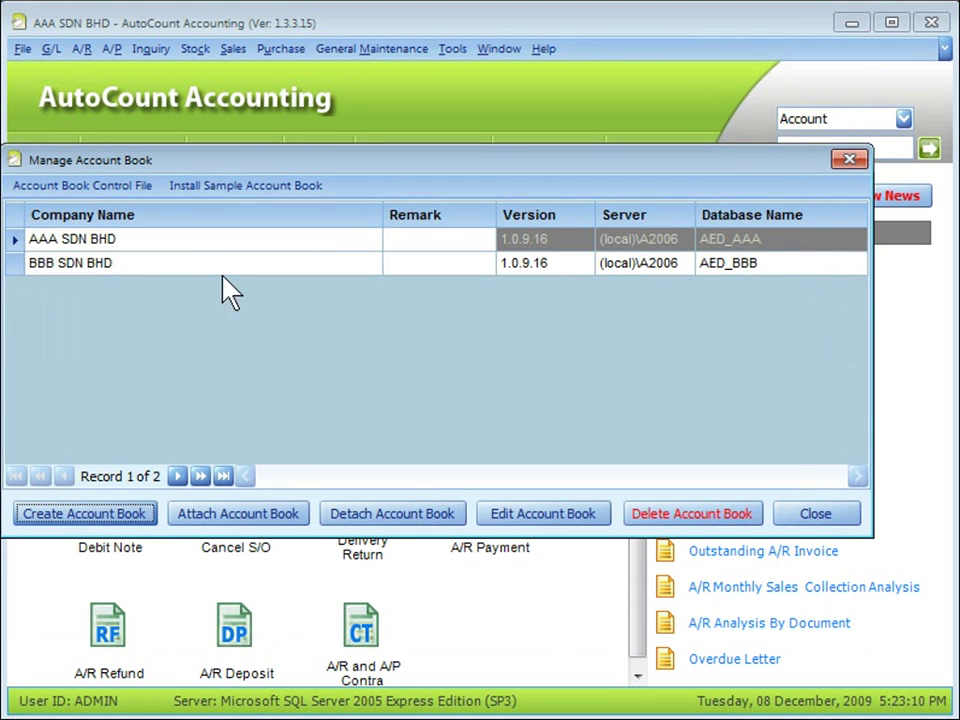
Select the BBB SDN BHD row and bring up the Attach Account Book dialog.
{"action": "left_click", "coordinate": [124, 266]}
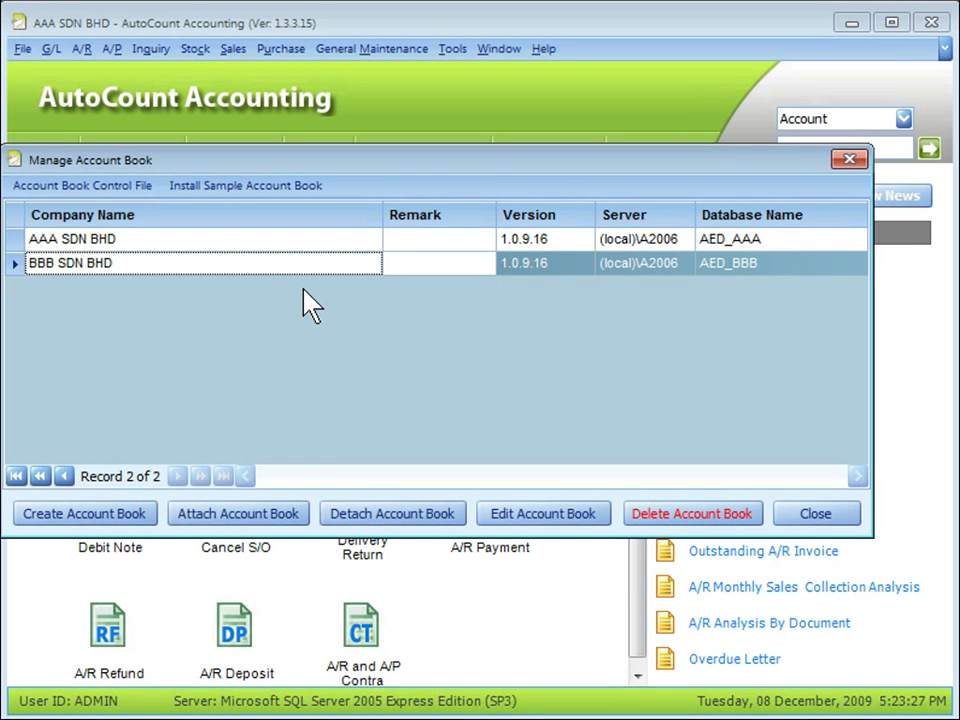
{"action": "left_click", "coordinate": [208, 528]}
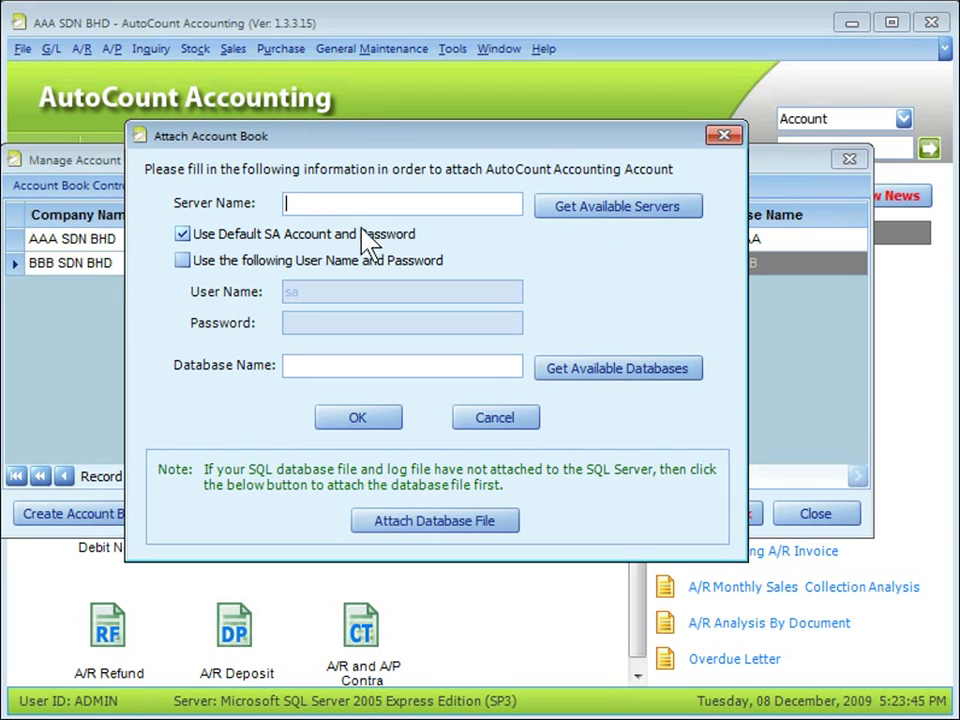
Attach database AED_HAPPY from server SERVER\A2006 as the HAPPY TRADING SDN BHD account book.
{"action": "left_click", "coordinate": [628, 226]}
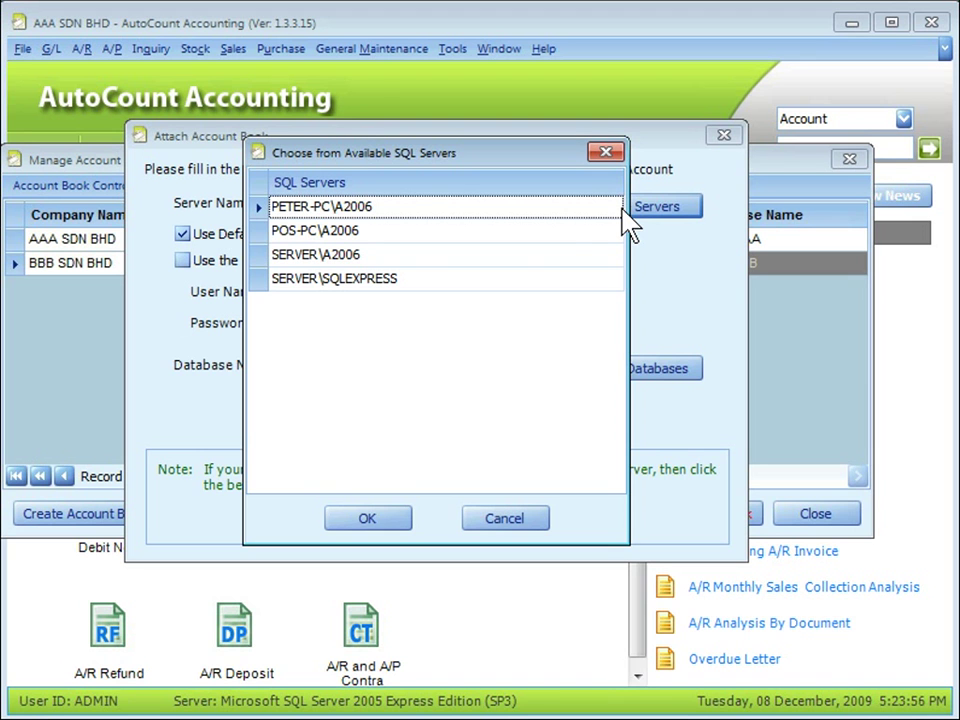
{"action": "left_click", "coordinate": [297, 258]}
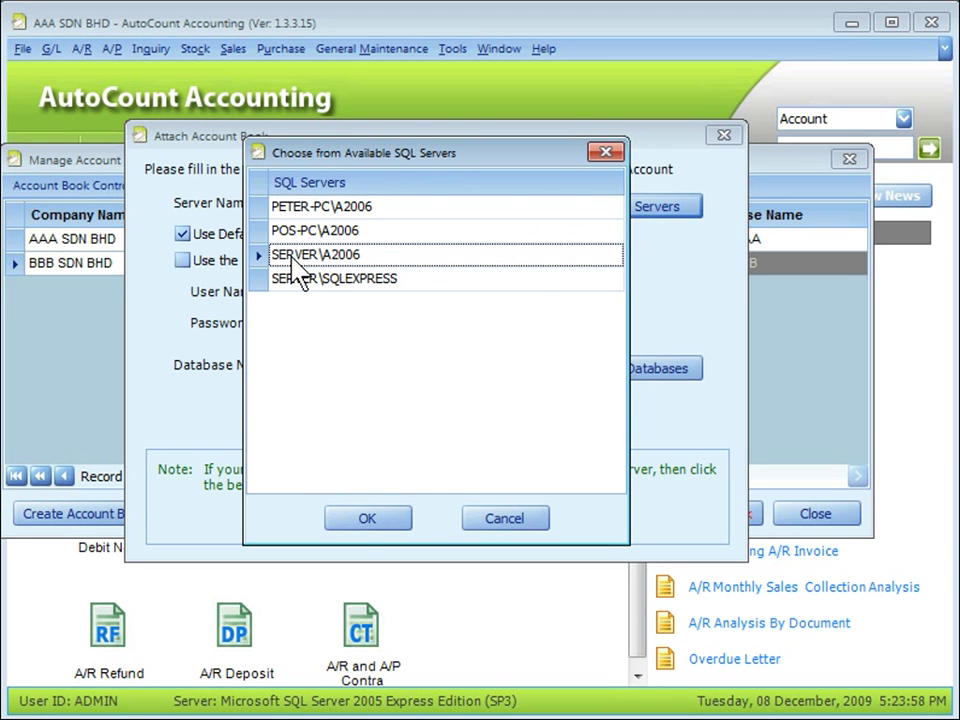
{"action": "left_click", "coordinate": [367, 518]}
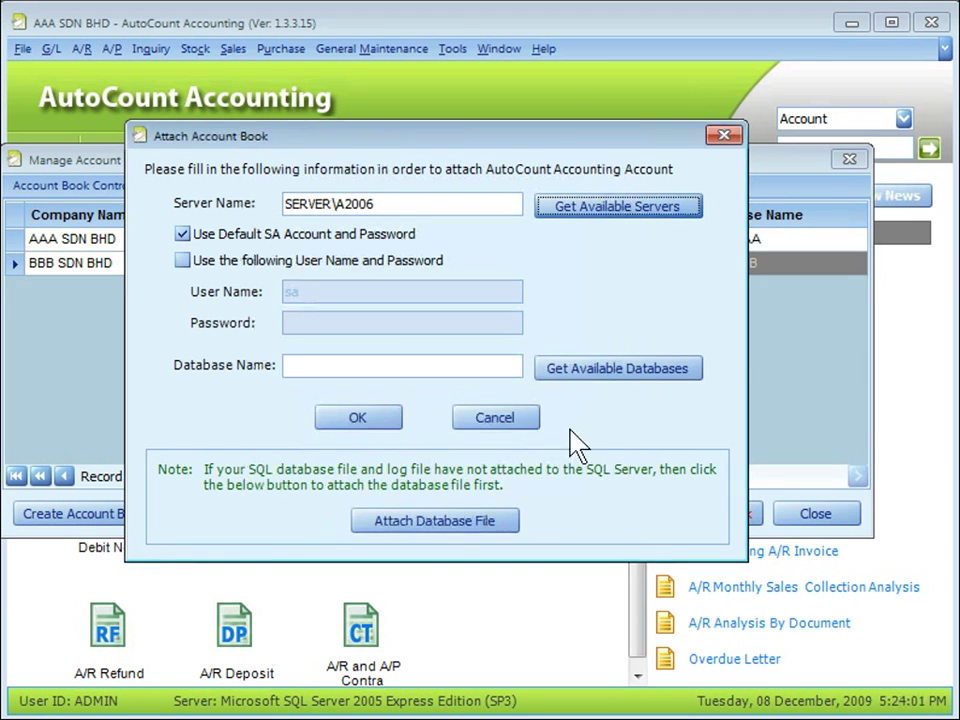
{"action": "left_click", "coordinate": [610, 369]}
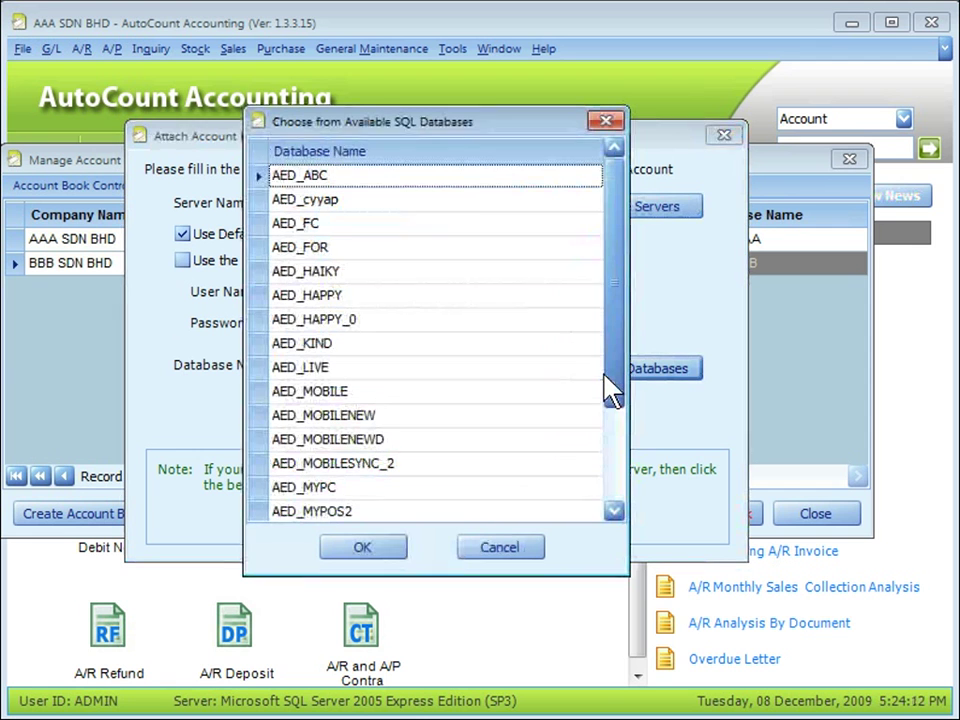
{"action": "left_click", "coordinate": [307, 295]}
{"action": "left_click", "coordinate": [362, 550]}
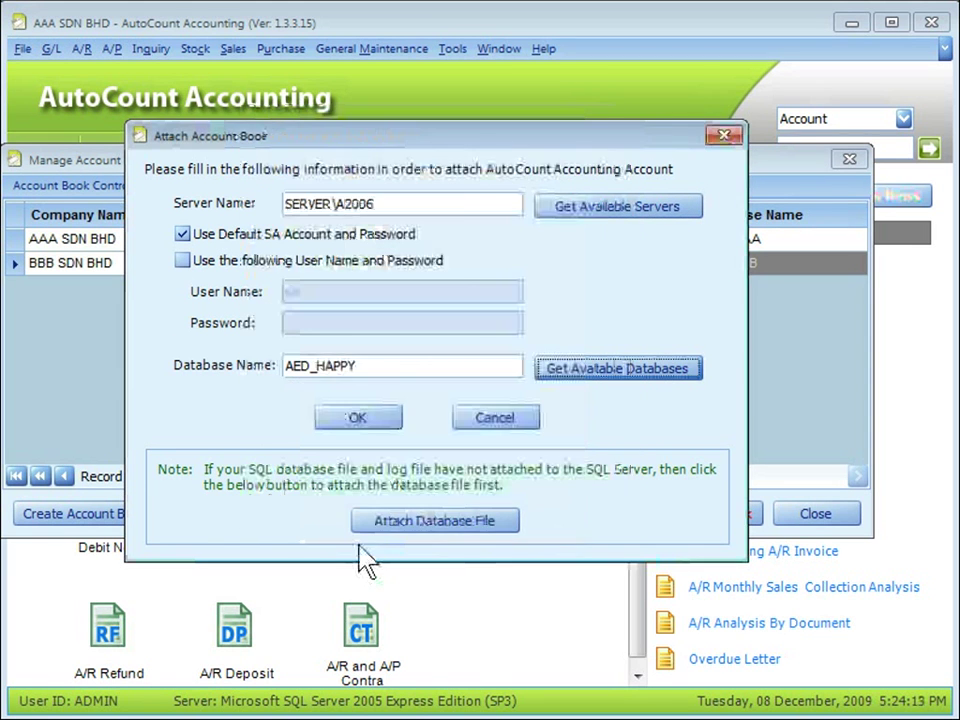
{"action": "left_click", "coordinate": [357, 417]}
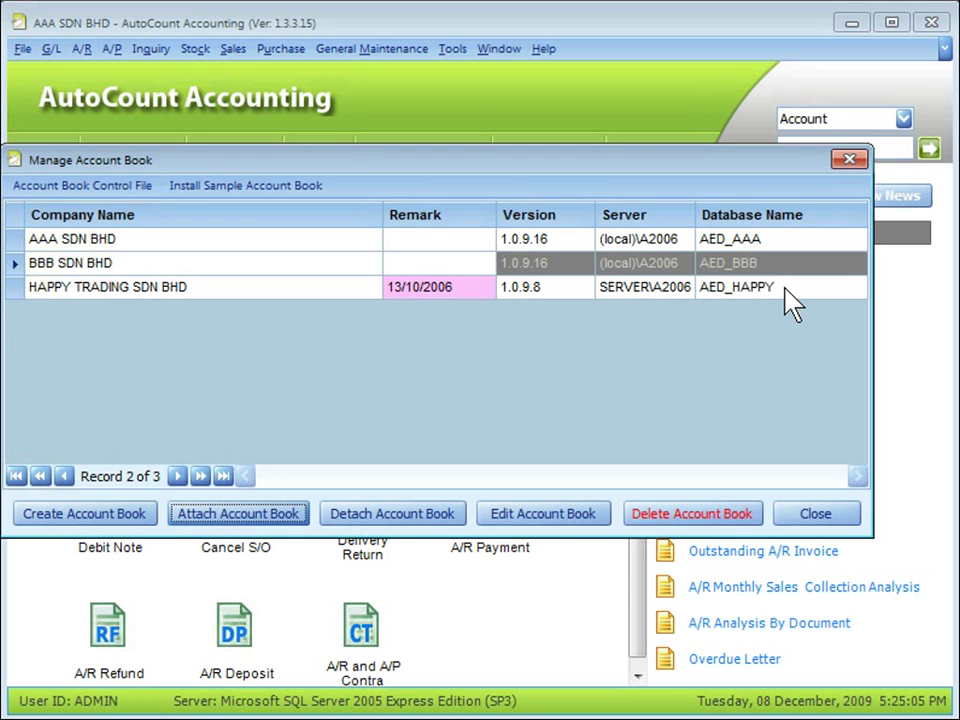
{"action": "left_click", "coordinate": [450, 342]}
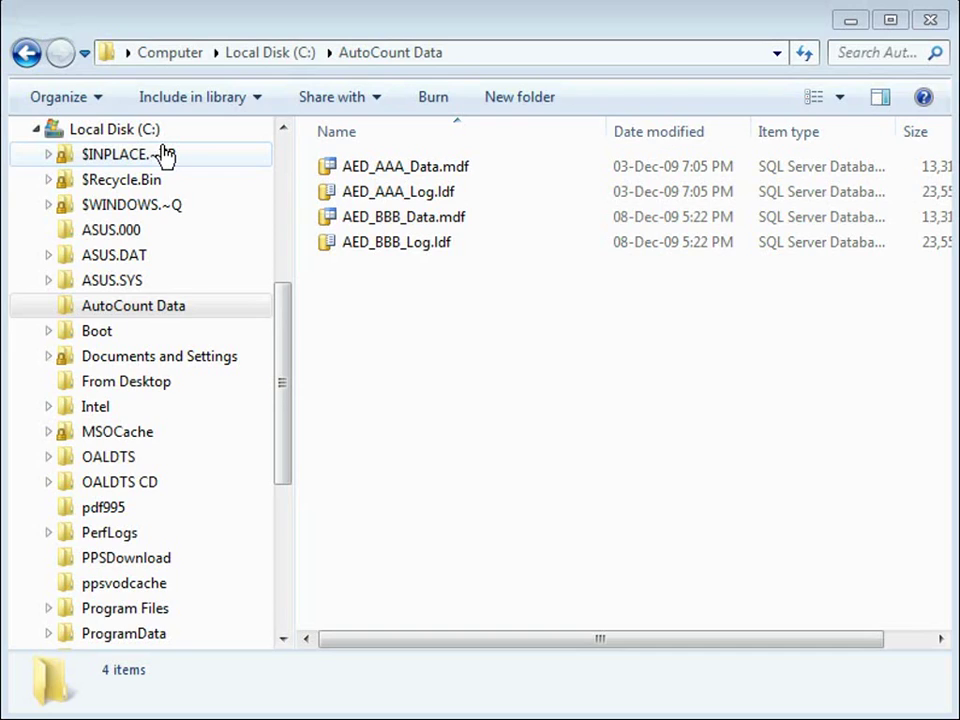
{"action": "left_click", "coordinate": [165, 306]}
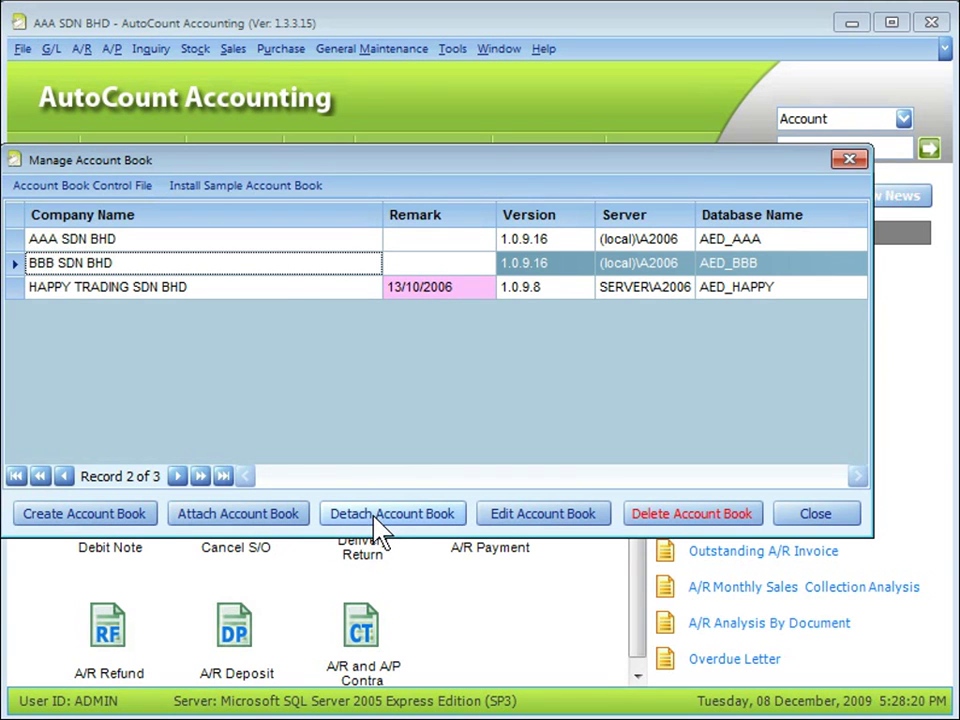
Detach HAPPY TRADING SDN BHD, authorising with the admin password and acknowledging the success message.
{"action": "left_click", "coordinate": [294, 290]}
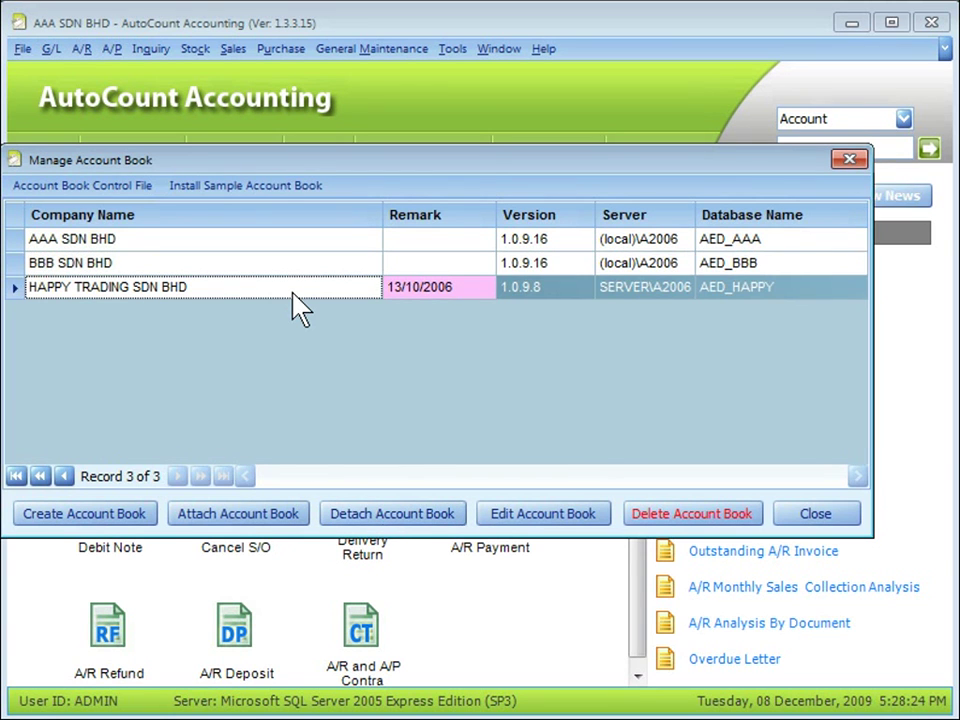
{"action": "left_click", "coordinate": [382, 517]}
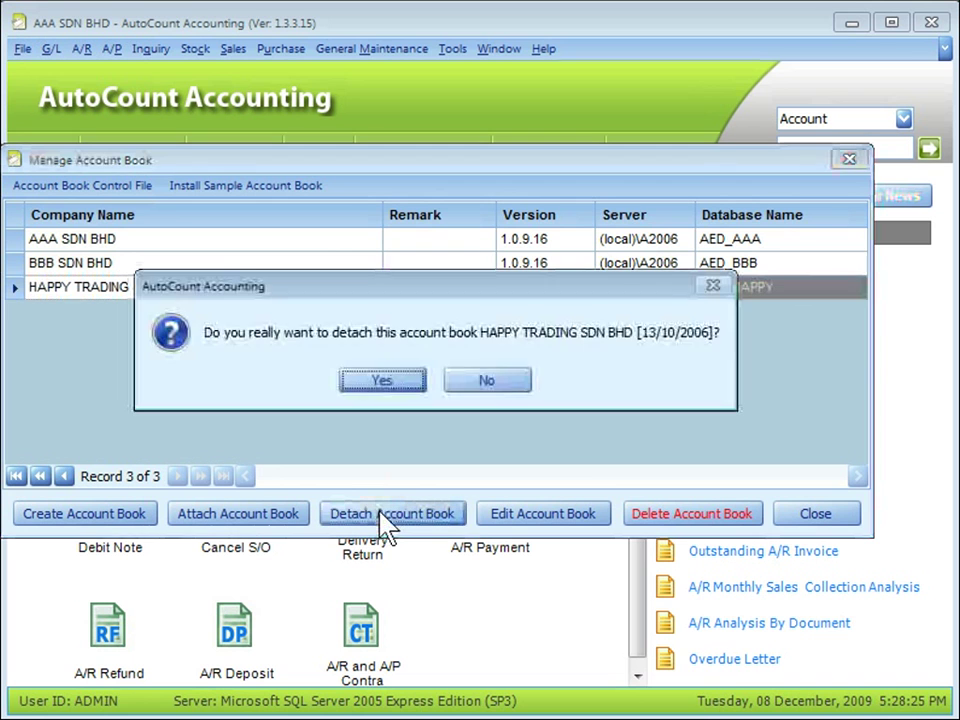
{"action": "left_click", "coordinate": [381, 380]}
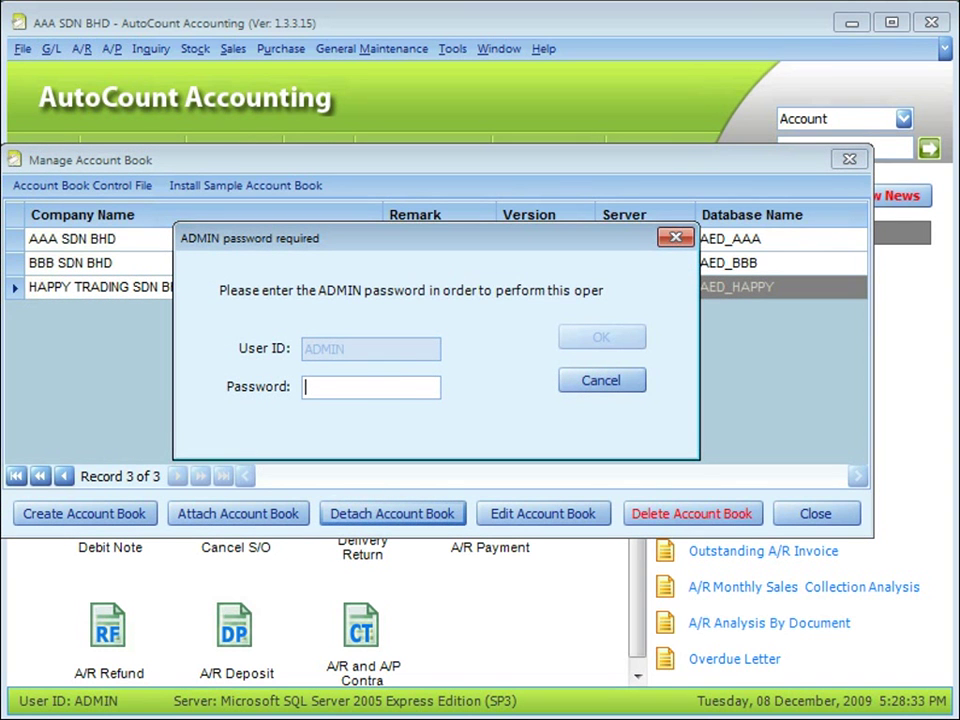
{"action": "type", "text": "admin"}
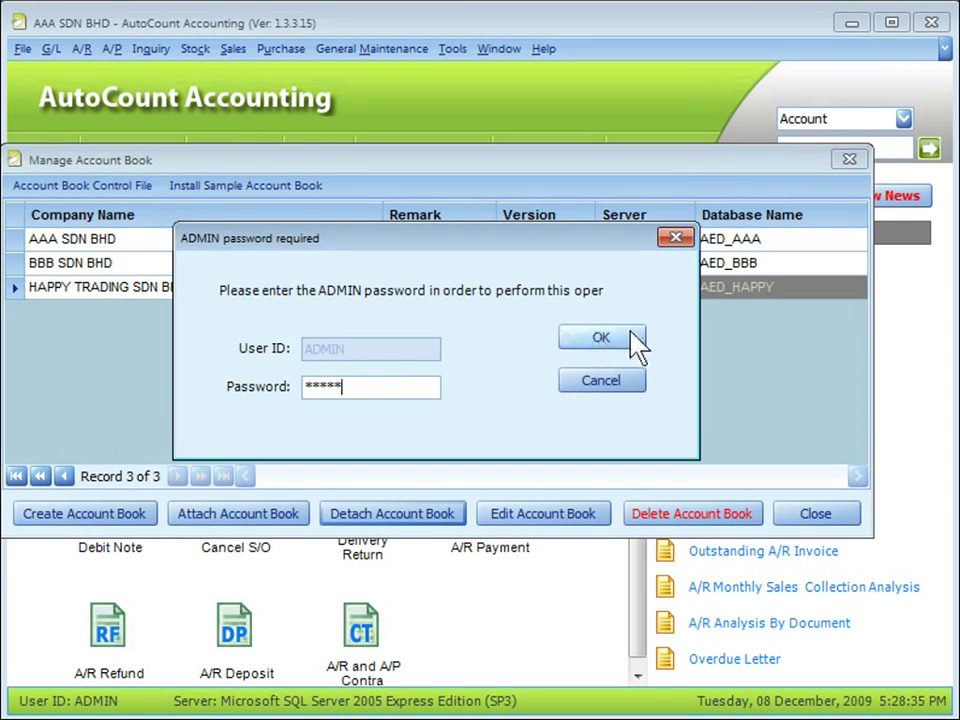
{"action": "left_click", "coordinate": [624, 340]}
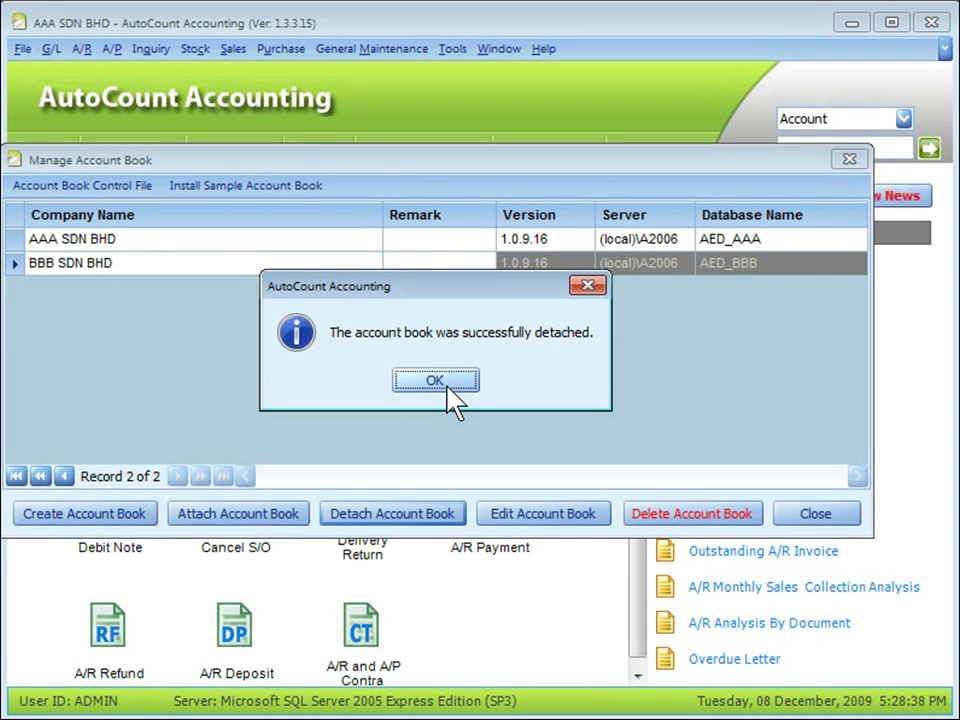
{"action": "left_click", "coordinate": [435, 381]}
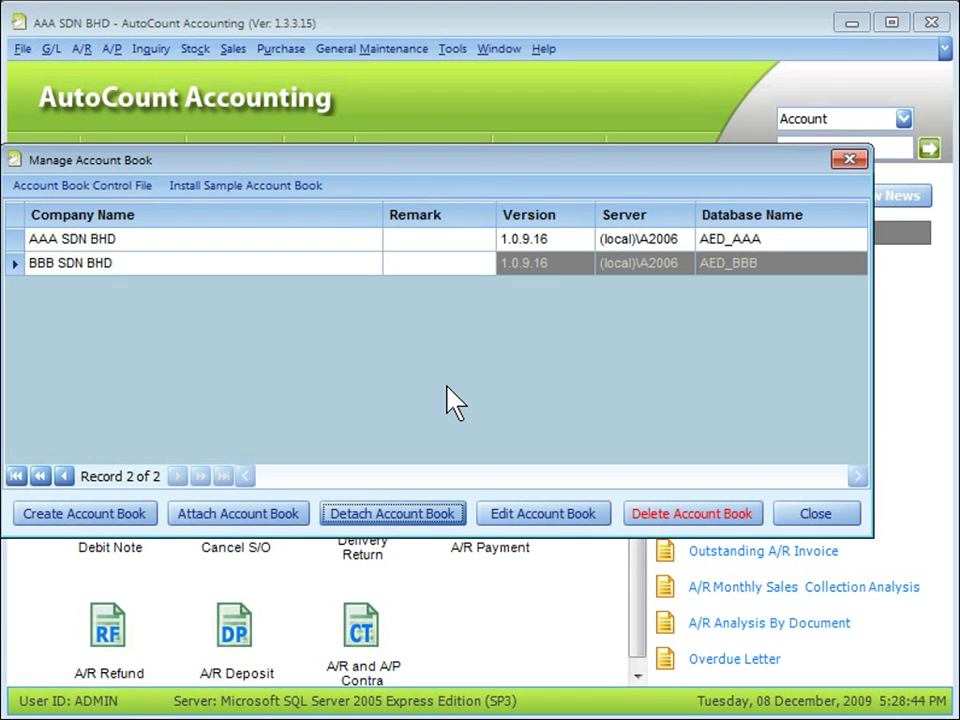
Delete BBB SDN BHD, confirming twice and authorising with the admin password.
{"action": "left_click", "coordinate": [296, 265]}
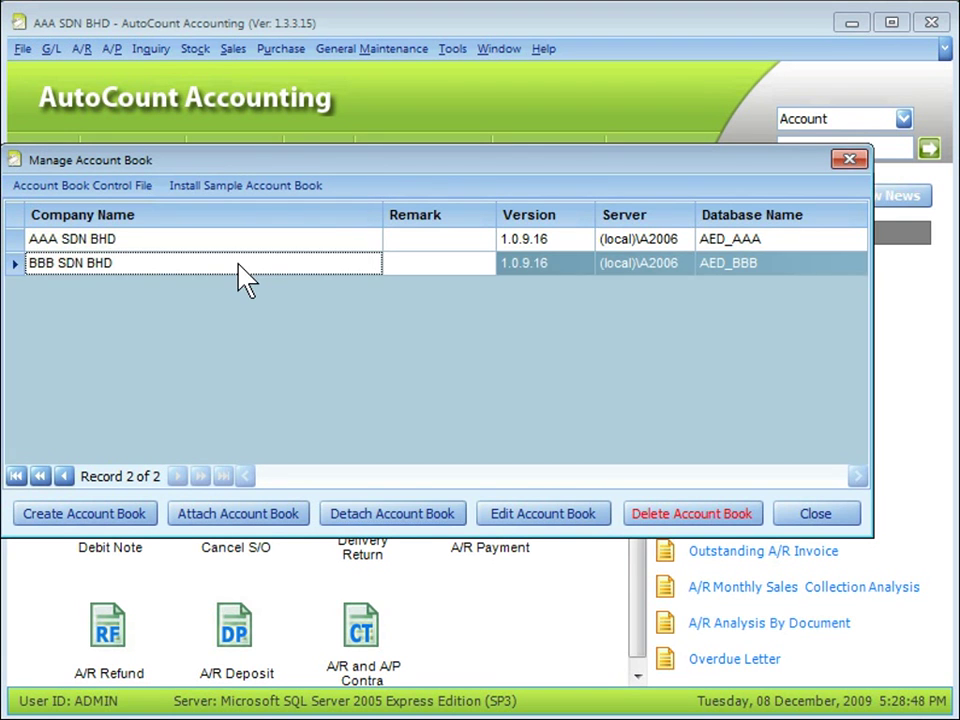
{"action": "left_click", "coordinate": [707, 526]}
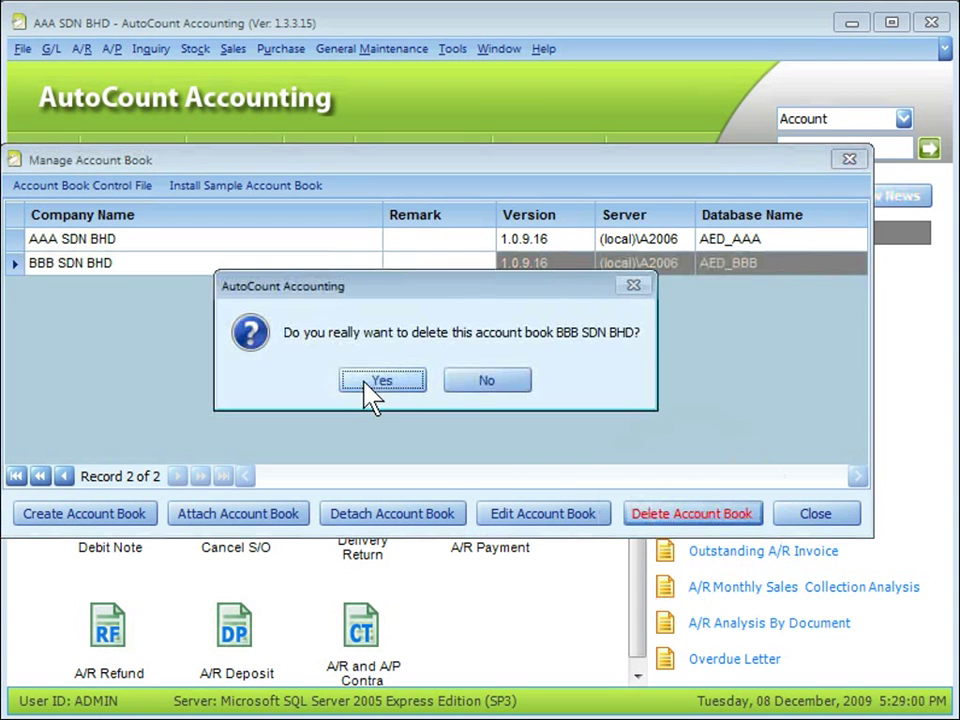
{"action": "left_click", "coordinate": [384, 384]}
{"action": "left_click", "coordinate": [383, 383]}
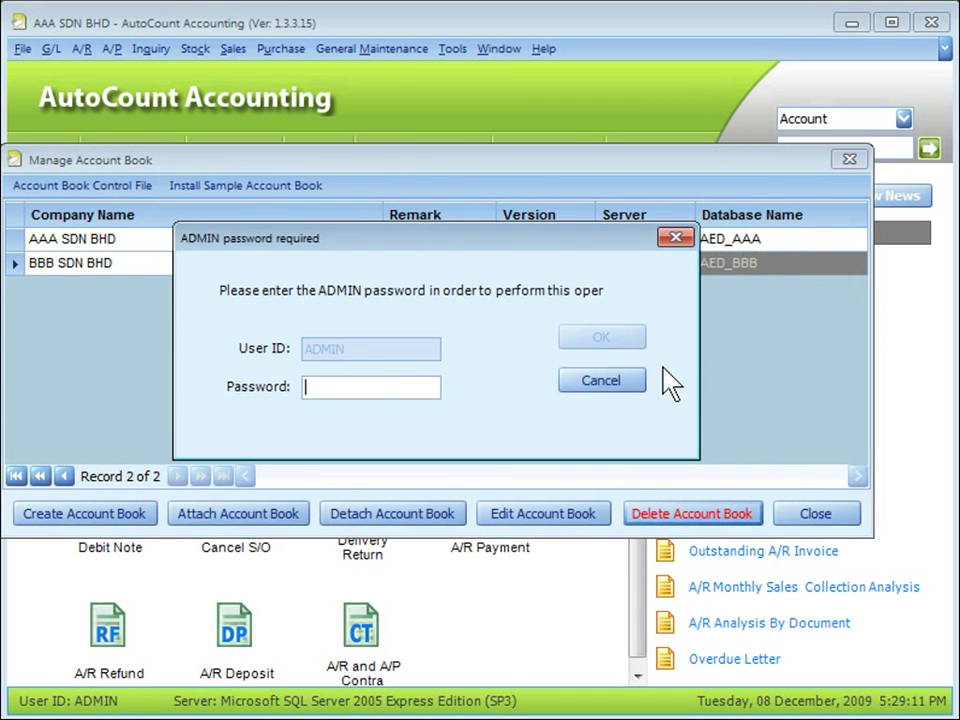
{"action": "type", "text": "admin"}
{"action": "key", "text": "Return"}
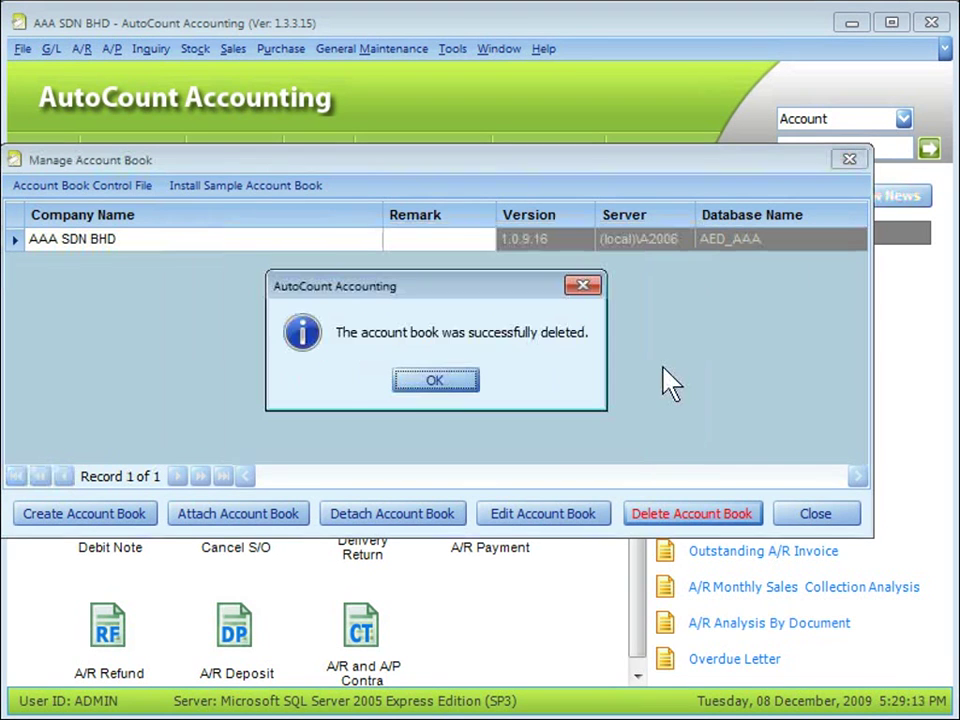
{"action": "left_click", "coordinate": [456, 386]}
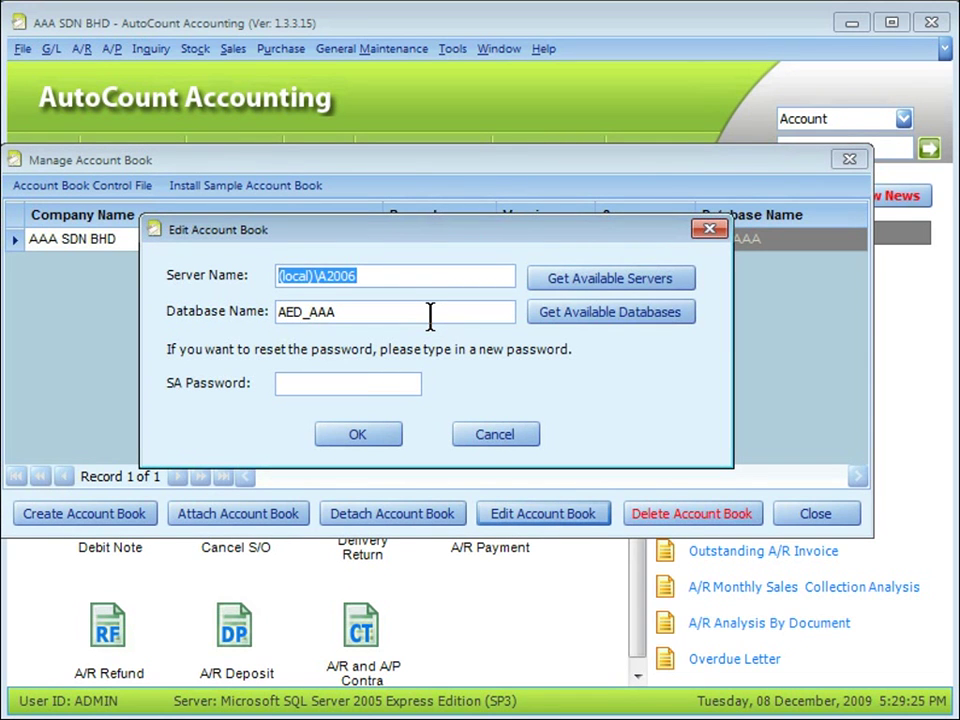
Cancel AAA SDN BHD's edit settings unchanged and open the Sample Account Book Installer.
{"action": "left_click", "coordinate": [484, 440]}
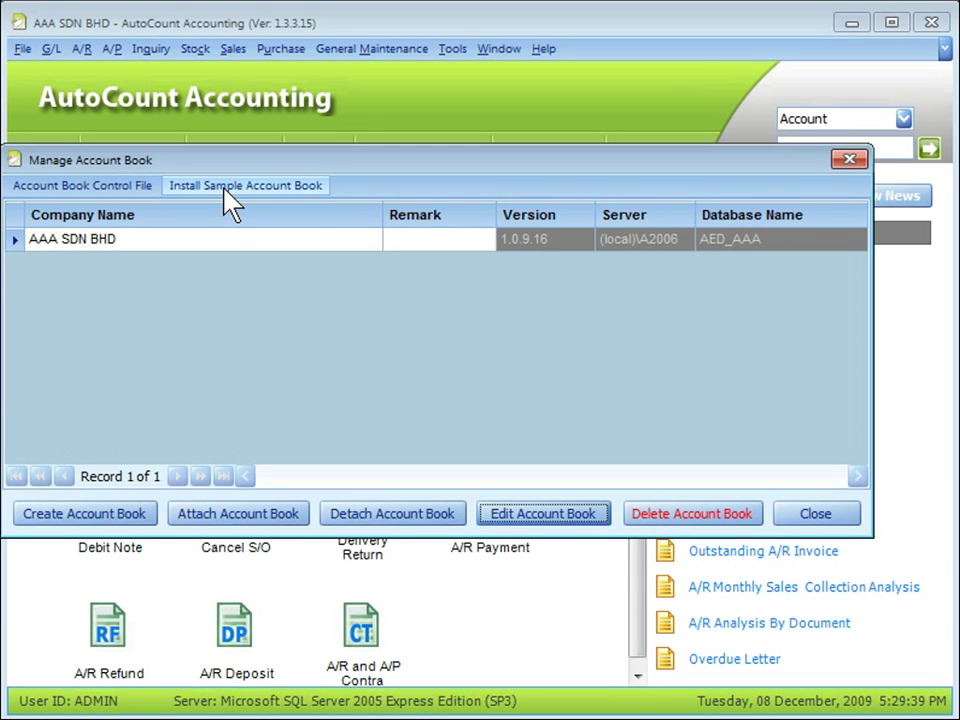
{"action": "left_click", "coordinate": [231, 200]}
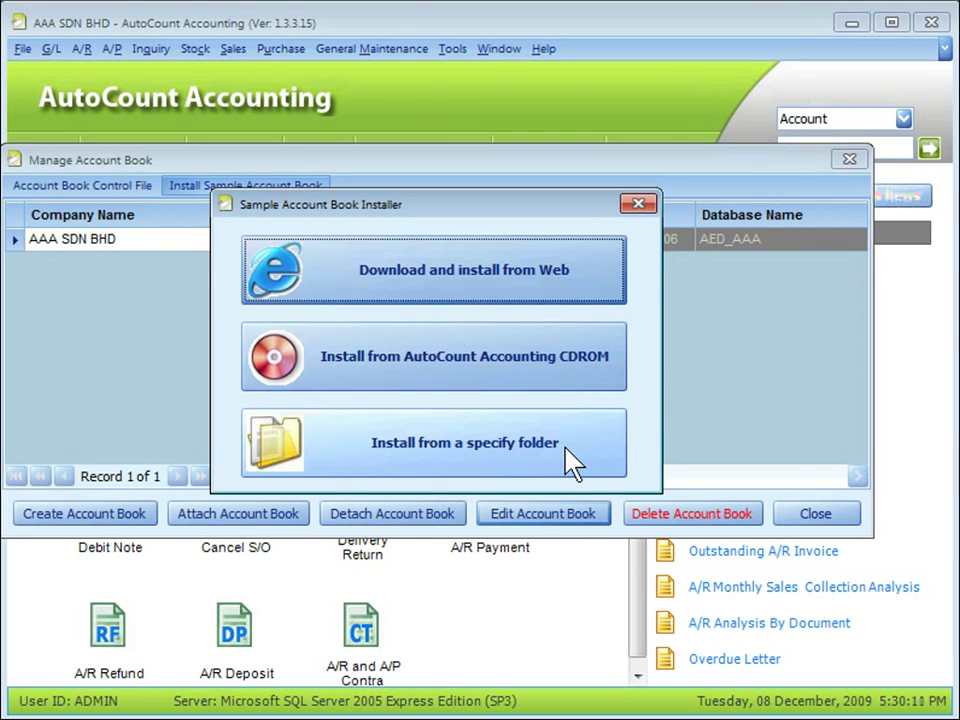
Preview the online sample account books, then close the installer and Manage Account Book.
{"action": "left_click", "coordinate": [480, 270]}
{"action": "left_click_drag", "start_coordinate": [437, 30], "coordinate": [439, 26]}
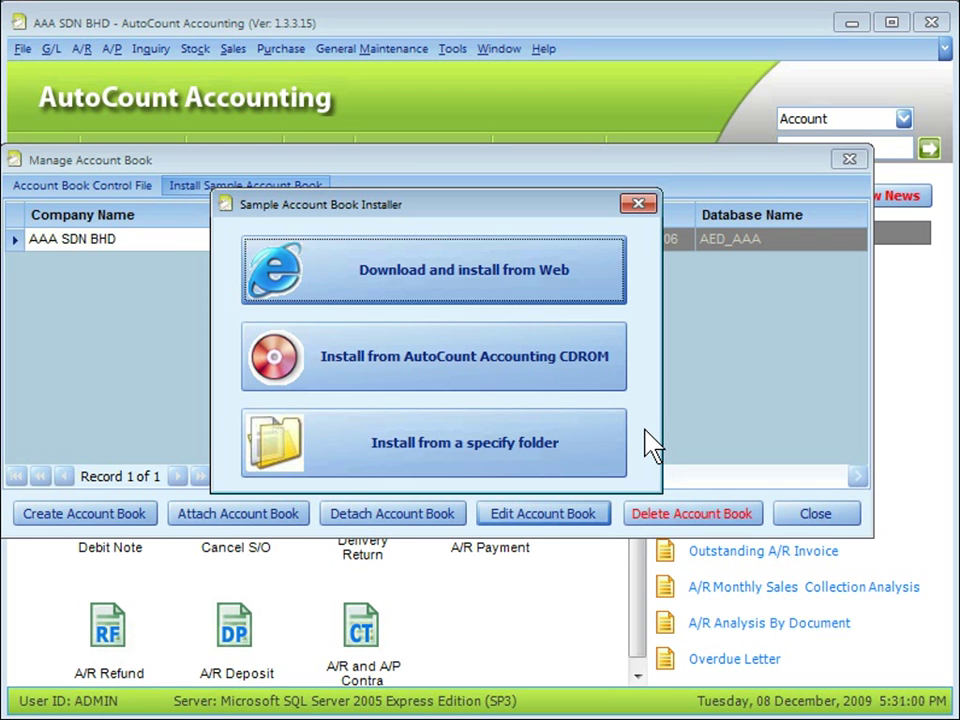
{"action": "left_click", "coordinate": [638, 203]}
{"action": "left_click", "coordinate": [815, 513]}
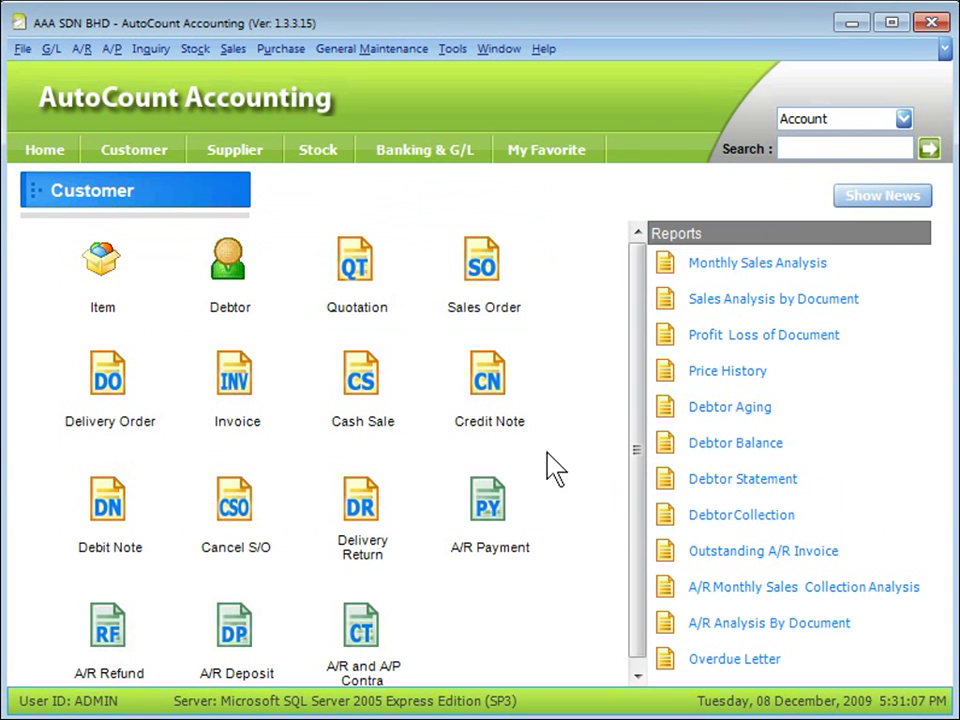